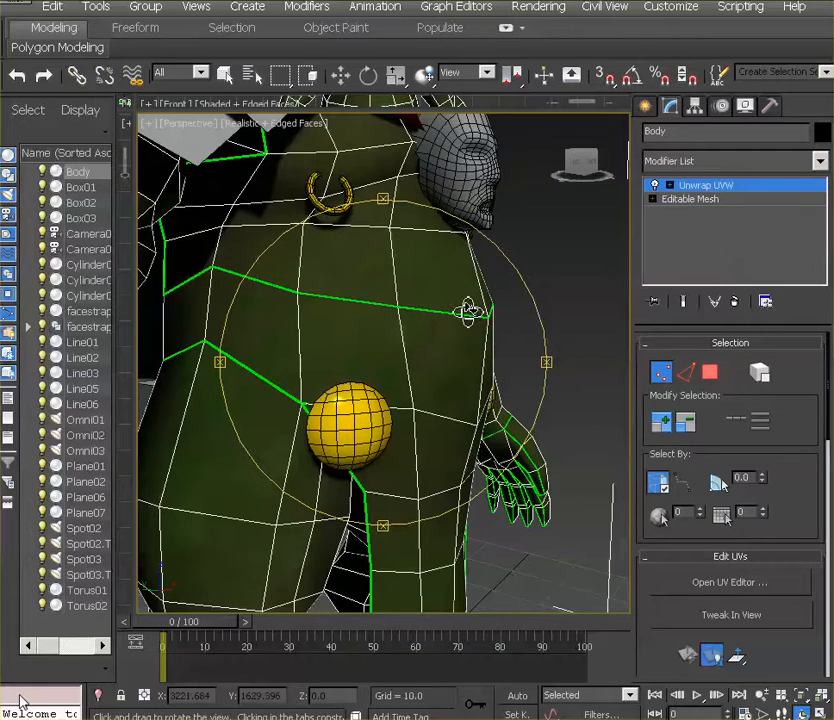
Examine the green UV seams on the body's belly, sides and back from several angles and up close
{"action": "left_click_drag", "start_coordinate": [478, 372], "coordinate": [387, 363]}
{"action": "middle_click_drag", "start_coordinate": [392, 358], "coordinate": [420, 376]}
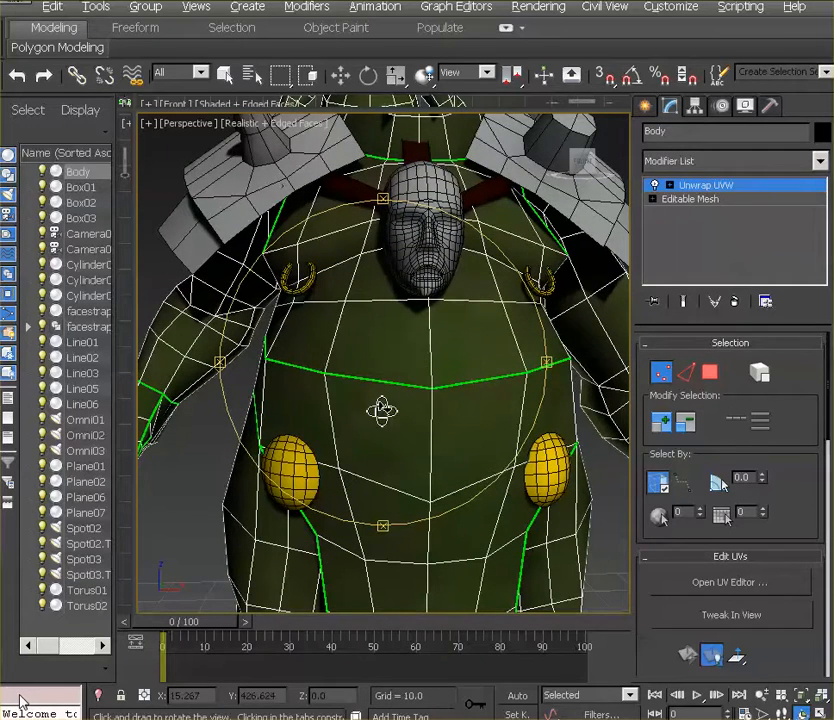
{"action": "left_click_drag", "start_coordinate": [385, 410], "coordinate": [481, 371]}
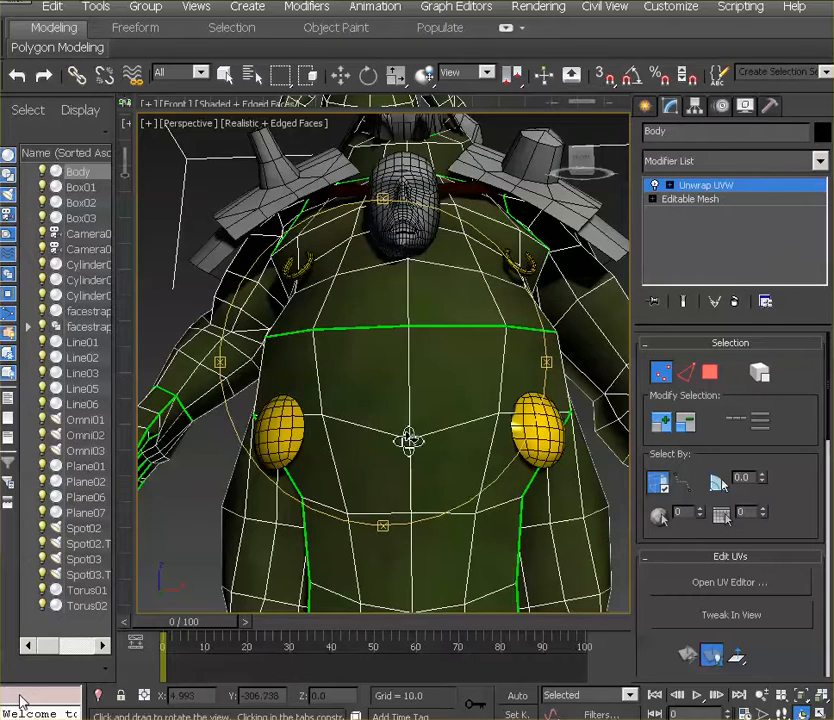
{"action": "left_click_drag", "start_coordinate": [395, 439], "coordinate": [428, 367]}
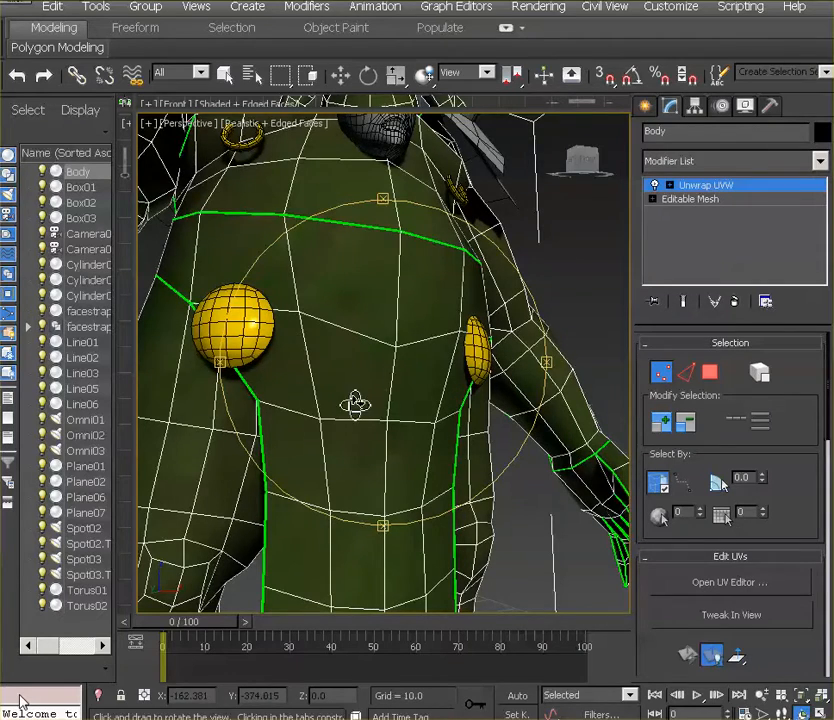
{"action": "left_click_drag", "start_coordinate": [352, 404], "coordinate": [285, 350]}
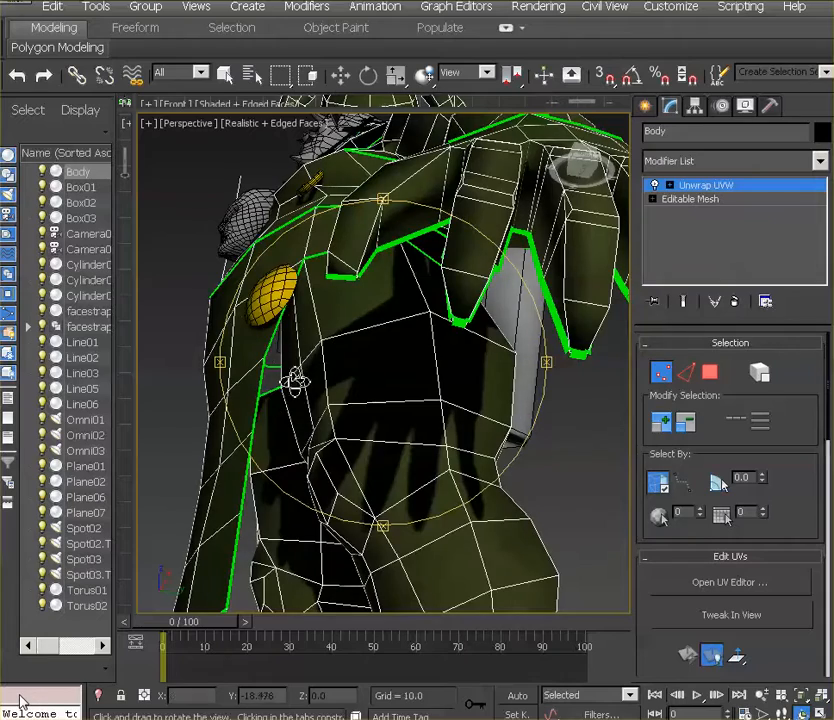
{"action": "left_click_drag", "start_coordinate": [281, 377], "coordinate": [260, 389]}
{"action": "left_click_drag", "start_coordinate": [300, 335], "coordinate": [456, 400]}
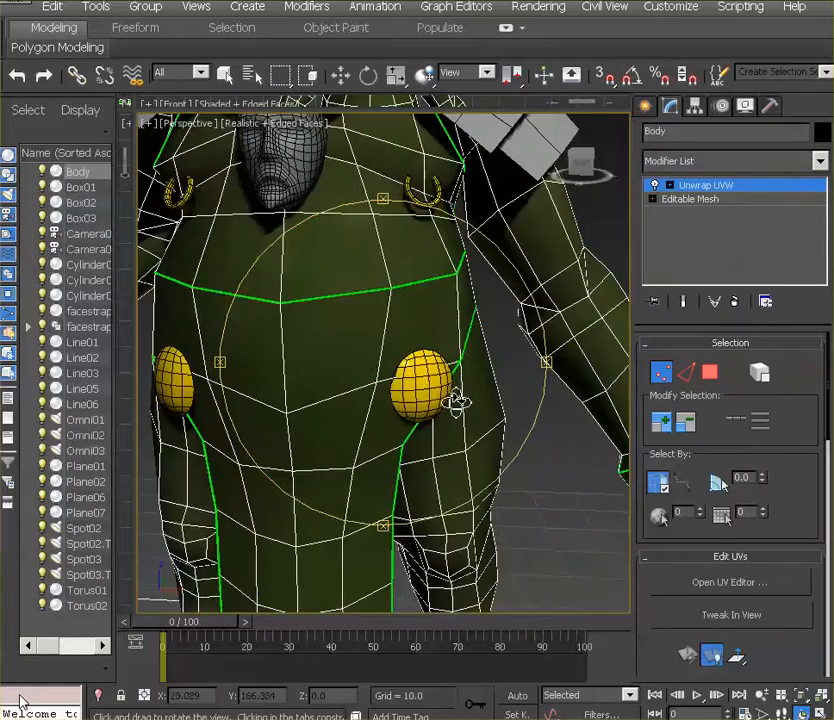
{"action": "middle_click_drag", "start_coordinate": [456, 400], "coordinate": [470, 342]}
{"action": "left_click_drag", "start_coordinate": [470, 342], "coordinate": [451, 358]}
{"action": "middle_click_drag", "start_coordinate": [451, 358], "coordinate": [417, 335]}
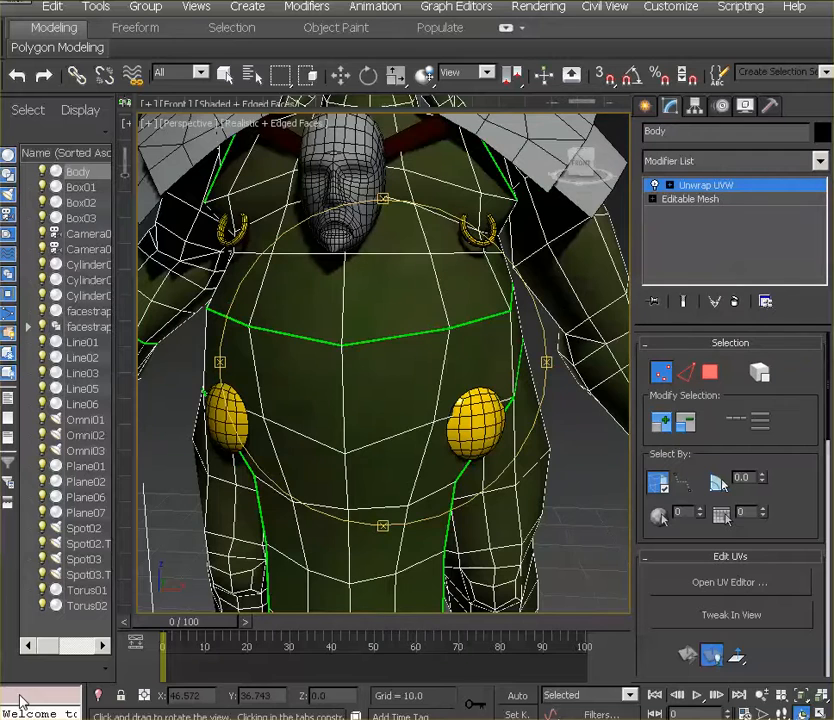
{"action": "key", "text": "alt+z"}
{"action": "left_click_drag", "start_coordinate": [424, 365], "coordinate": [391, 307]}
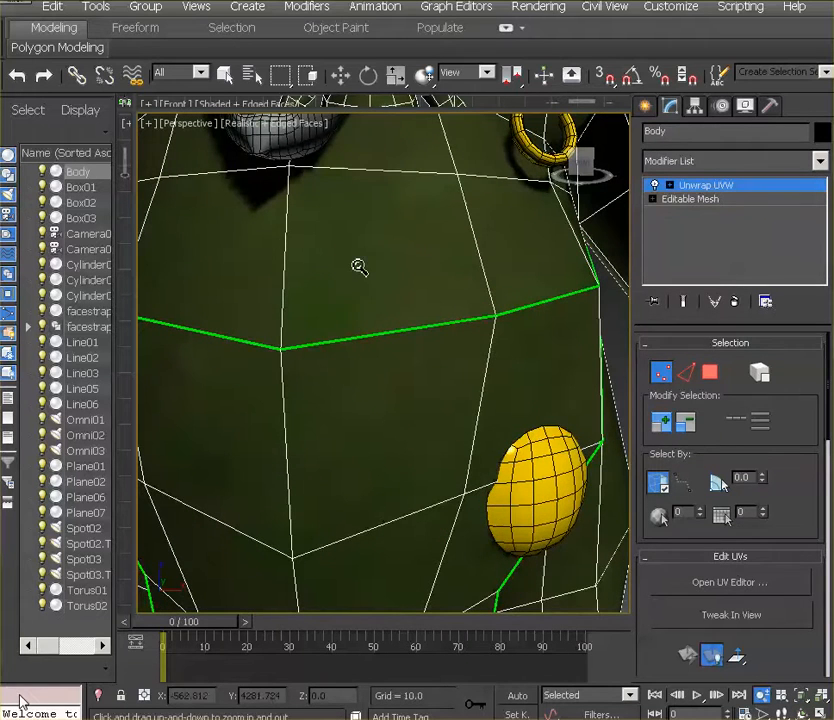
Replace the diffuse bitmap in Map #92 of Material #25 with the other TIFF file in folder 123, the one starting with ^4A04A61095F2
{"action": "key", "text": "m"}
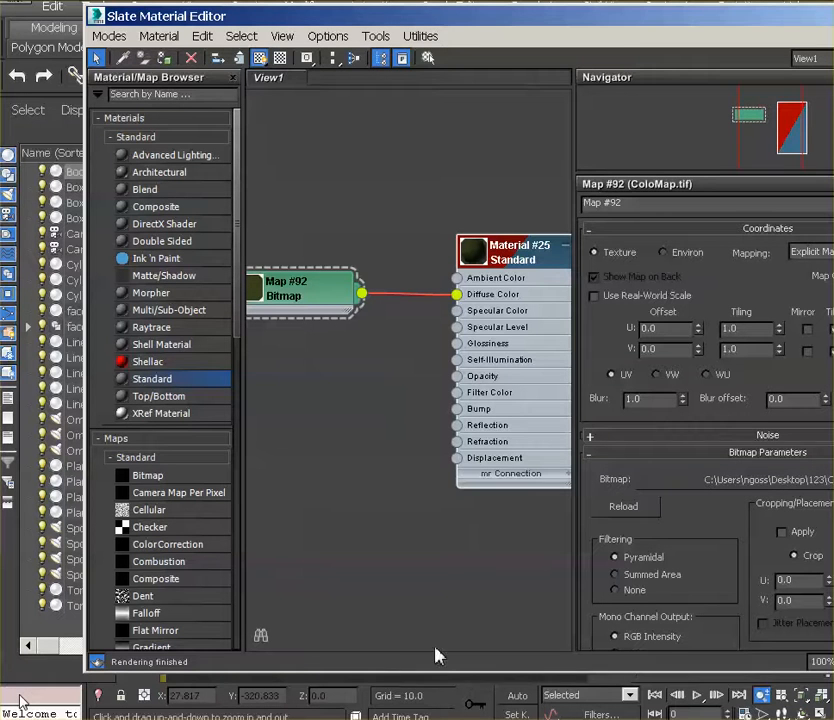
{"action": "left_click", "coordinate": [680, 484]}
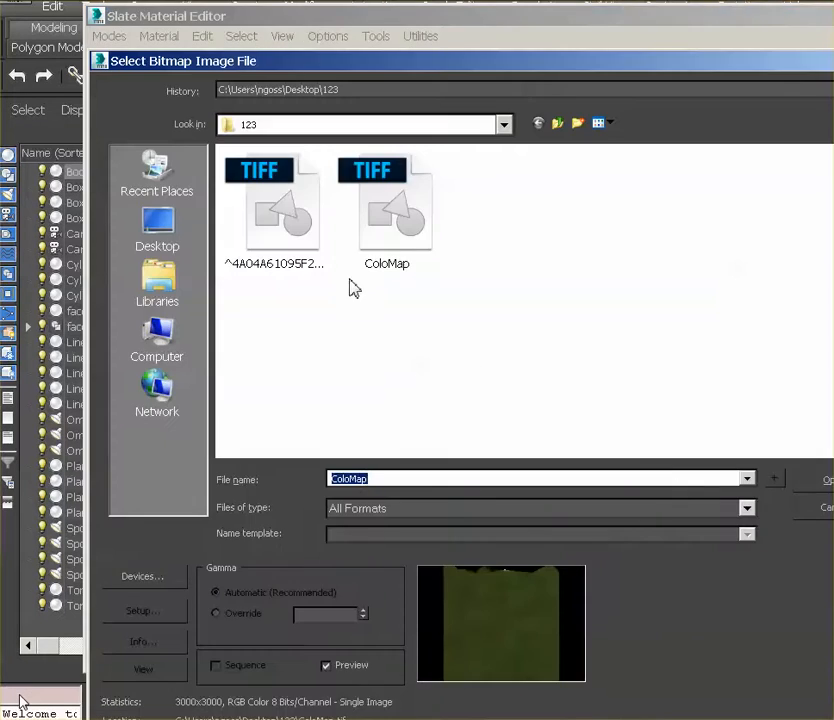
{"action": "left_click", "coordinate": [300, 258]}
{"action": "left_click", "coordinate": [818, 480]}
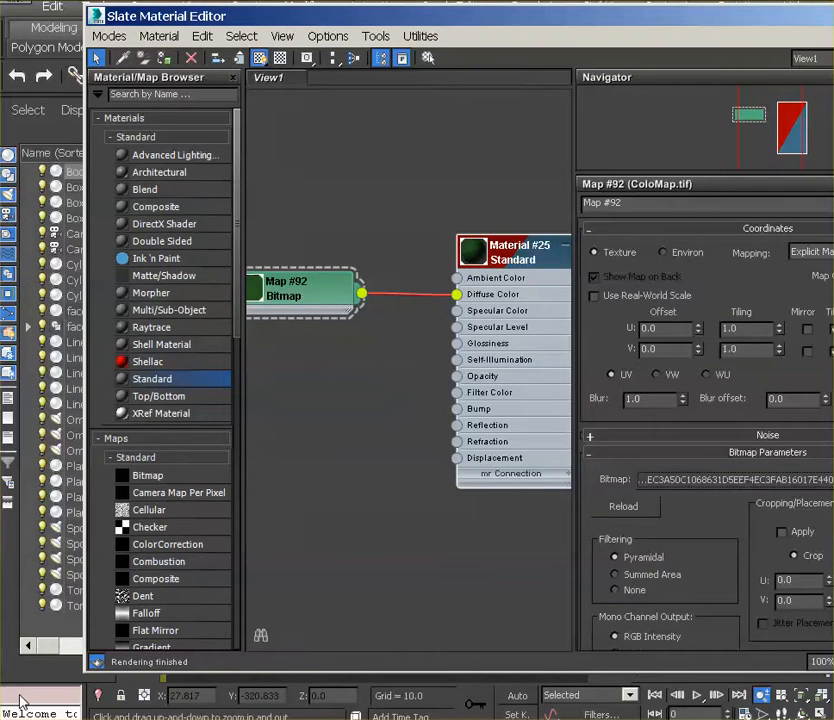
{"action": "key", "text": "m"}
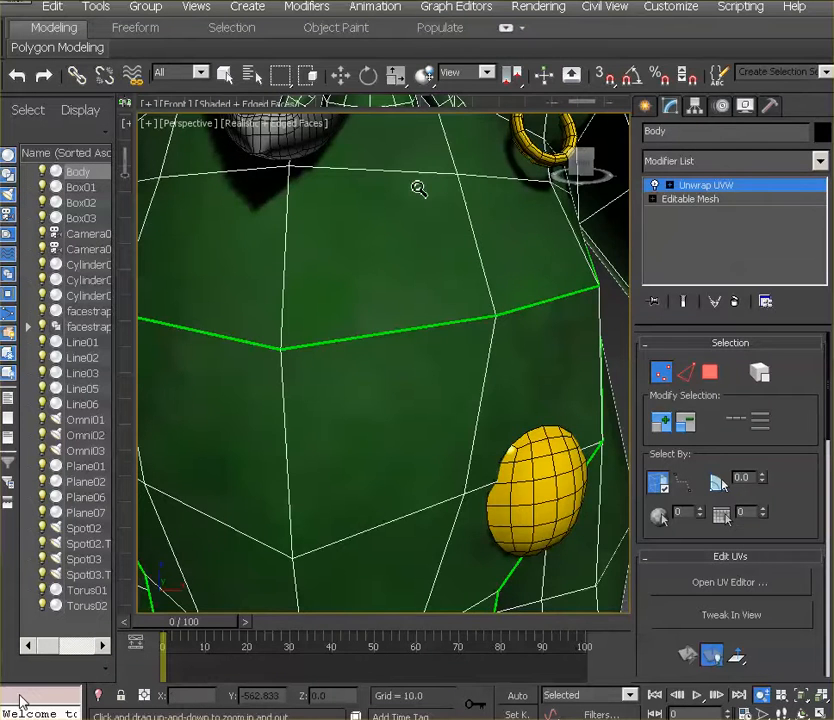
Render the perspective view of the belly, set the area to render to View, and render it again
{"action": "left_click", "coordinate": [539, 7]}
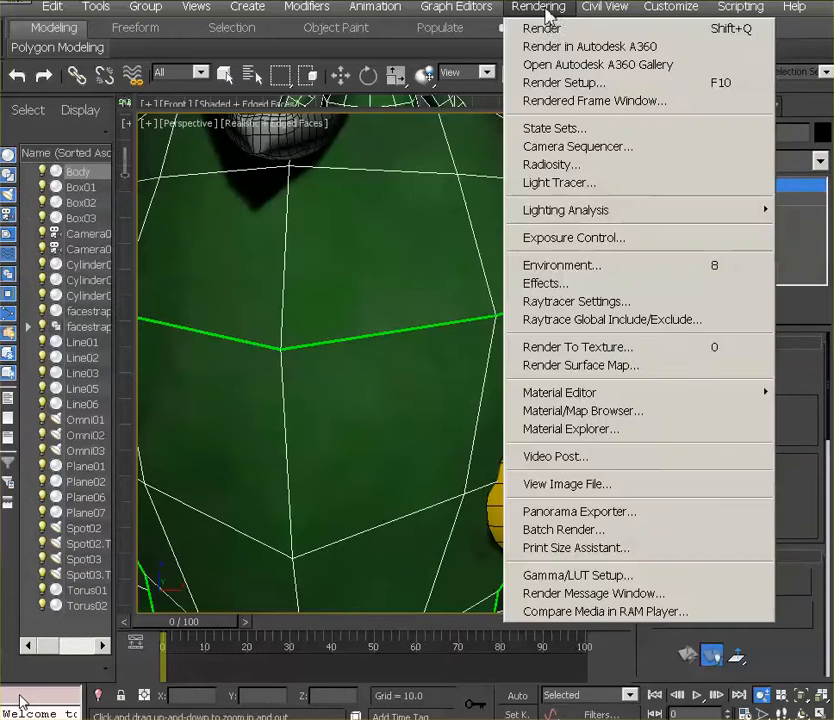
{"action": "left_click", "coordinate": [532, 30]}
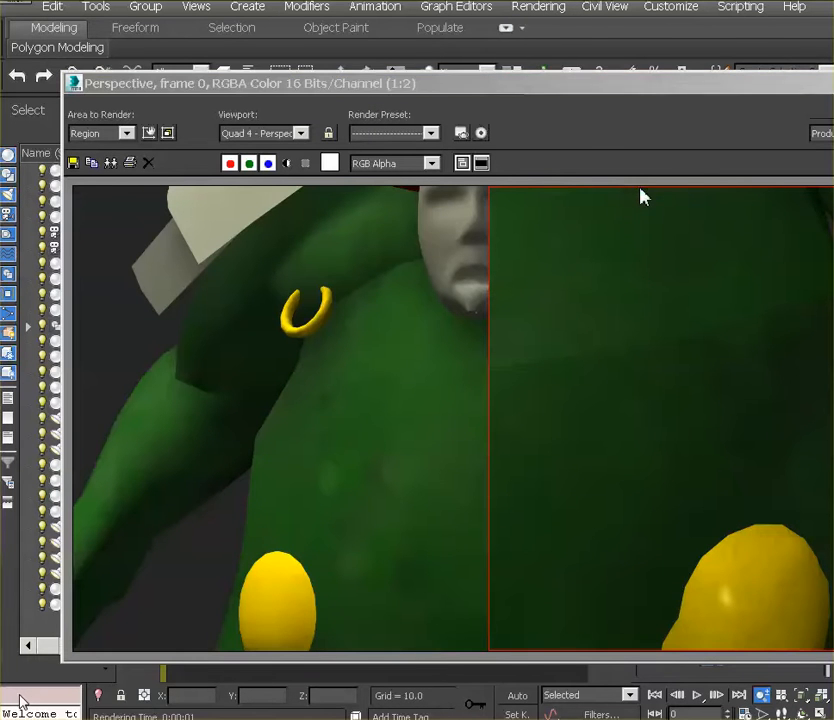
{"action": "left_click", "coordinate": [127, 133]}
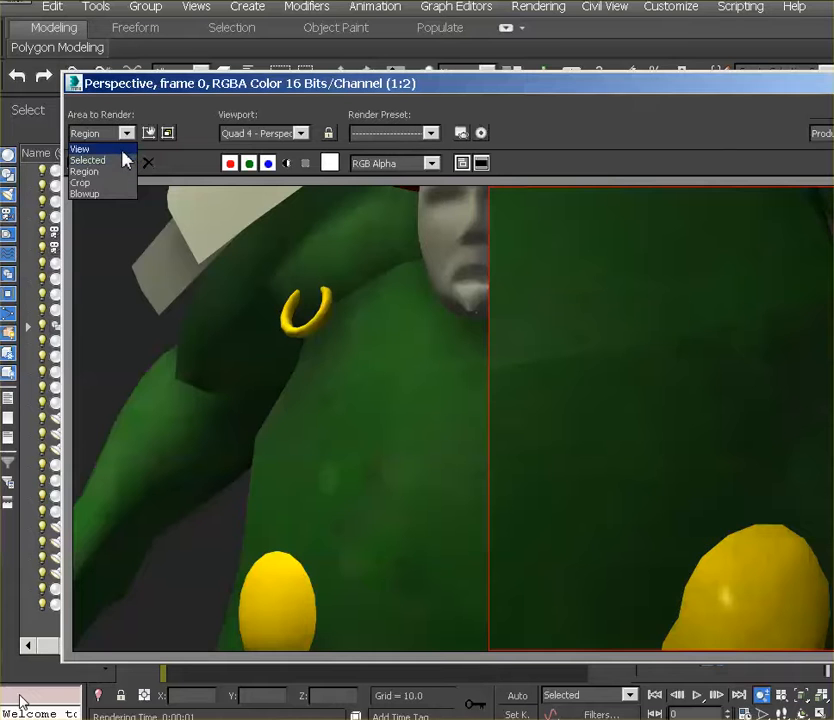
{"action": "left_click", "coordinate": [100, 148]}
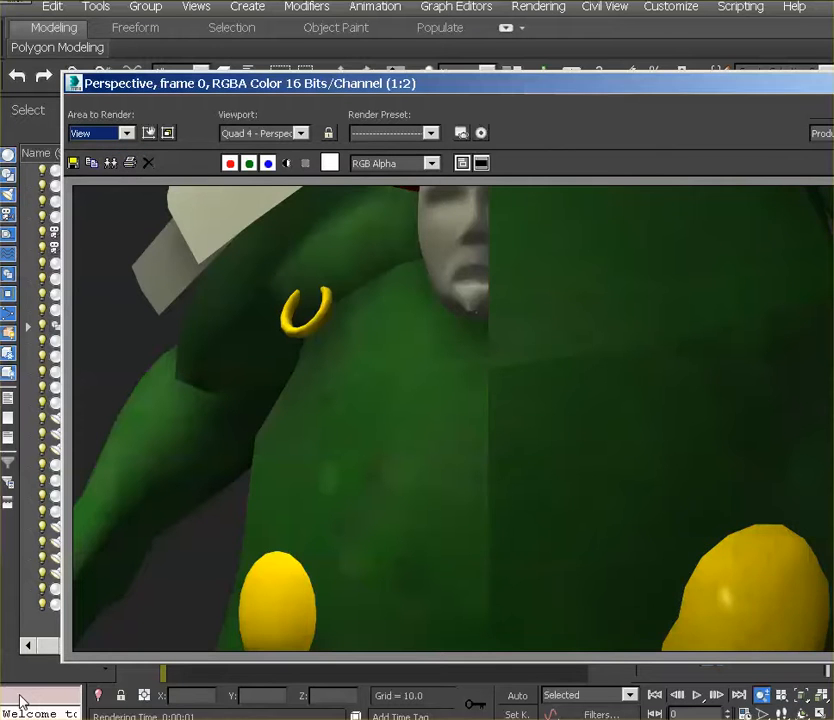
{"action": "left_click", "coordinate": [824, 108]}
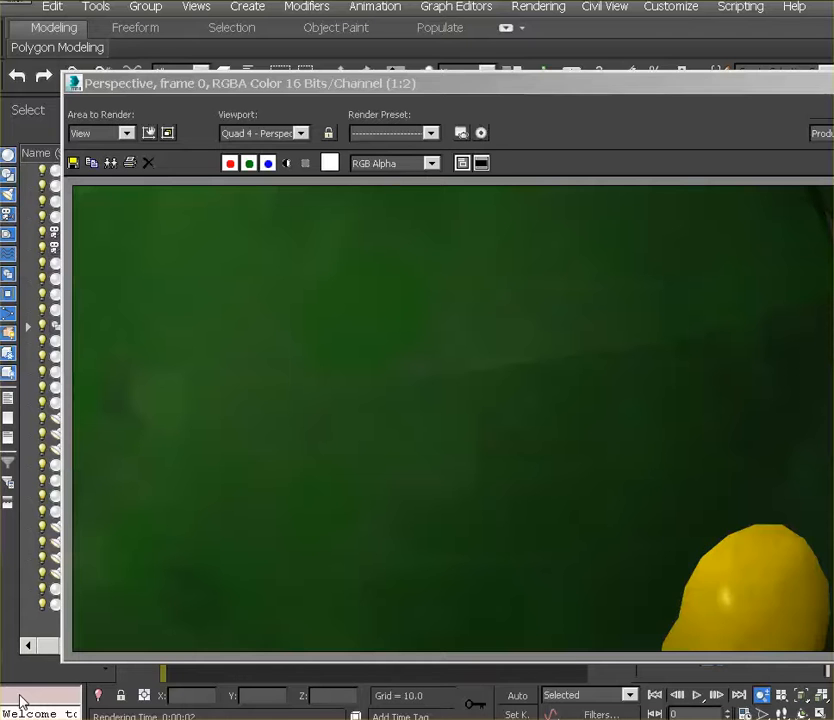
{"action": "left_click", "coordinate": [830, 84]}
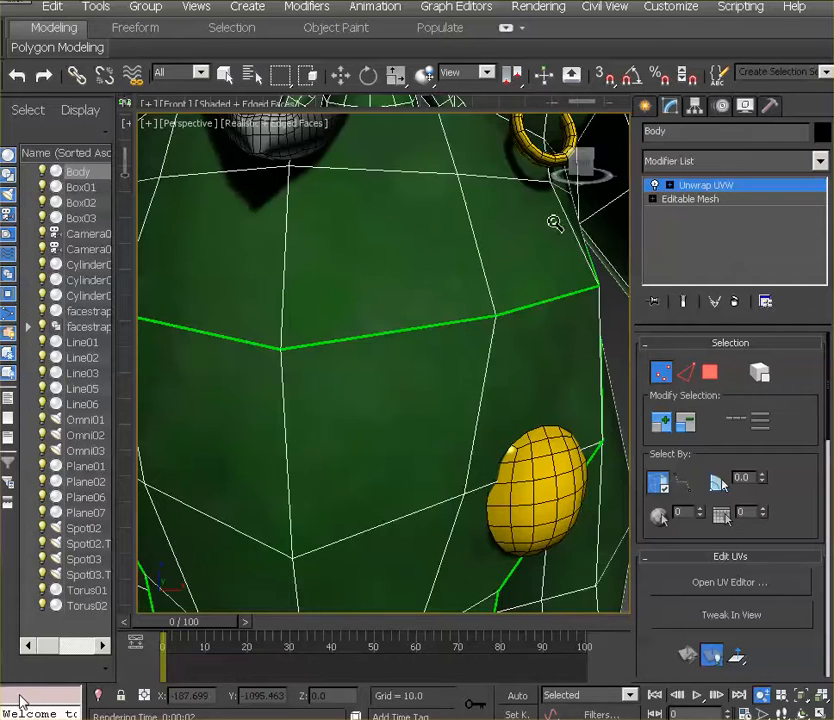
Render the belly seam from a different angle to check the texture across it
{"action": "key", "text": "ctrl+r"}
{"action": "left_click_drag", "start_coordinate": [292, 359], "coordinate": [346, 361]}
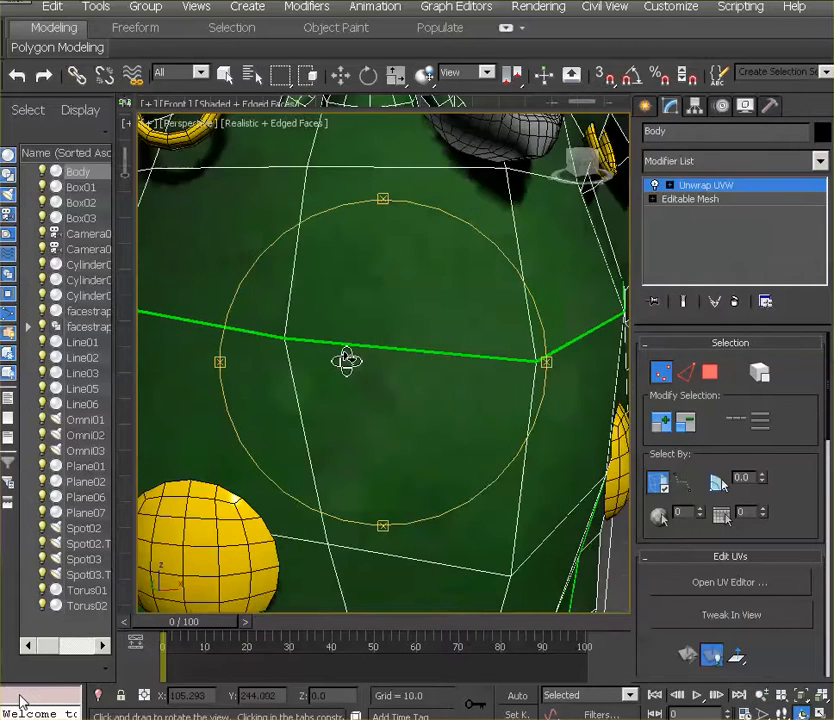
{"action": "left_click", "coordinate": [553, 8]}
{"action": "left_click", "coordinate": [550, 31]}
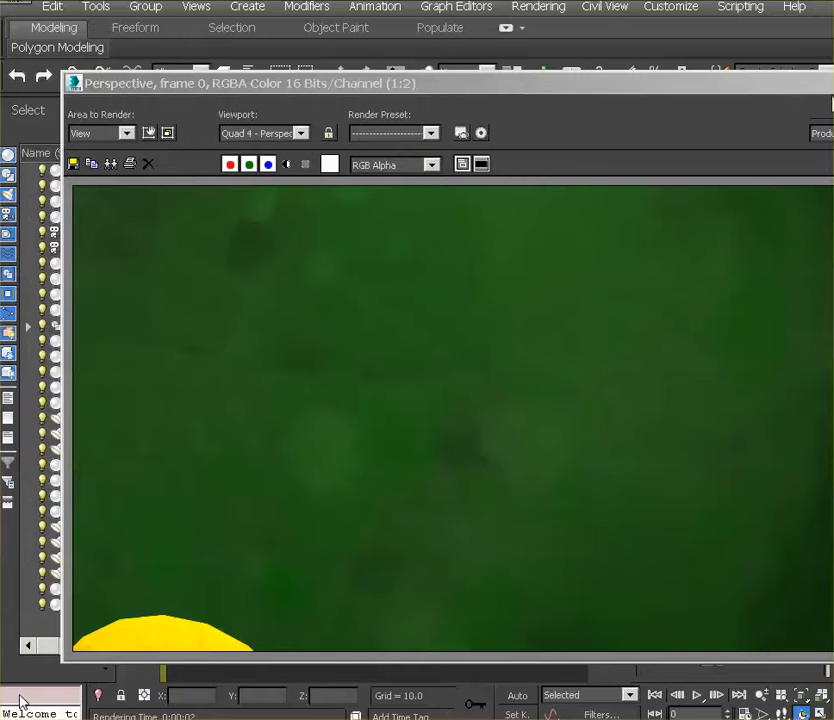
{"action": "left_click", "coordinate": [830, 83]}
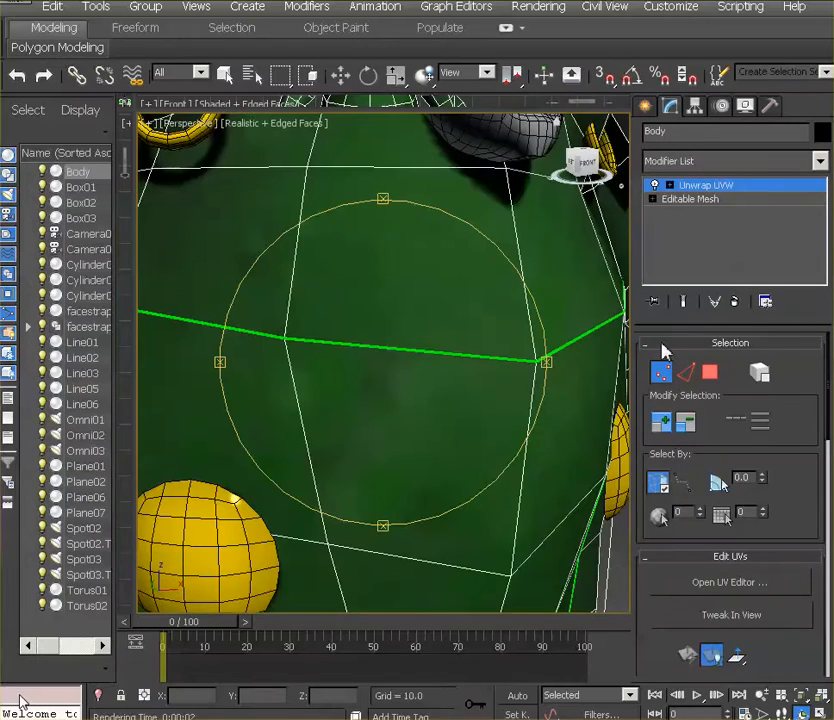
Open the UV editor for the body's Unwrap UVW modifier and enlarge its window
{"action": "left_click", "coordinate": [734, 586]}
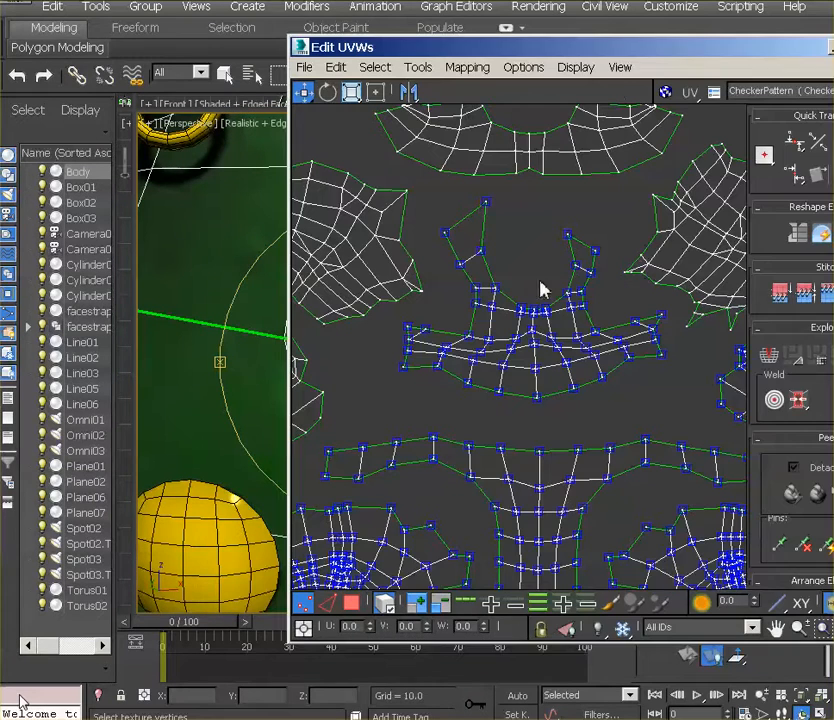
{"action": "left_click_drag", "start_coordinate": [651, 52], "coordinate": [372, 28]}
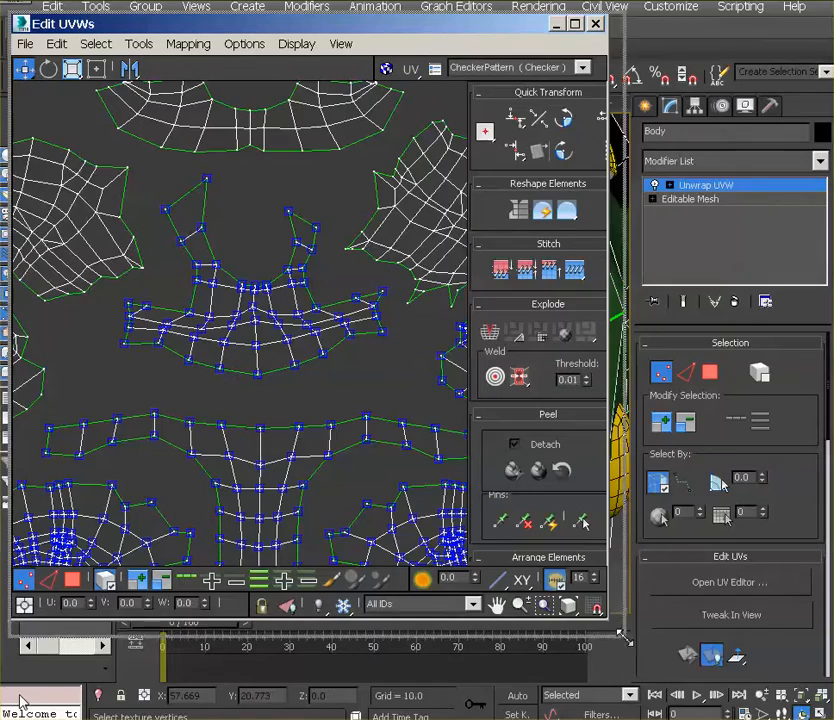
{"action": "left_click_drag", "start_coordinate": [615, 617], "coordinate": [808, 712]}
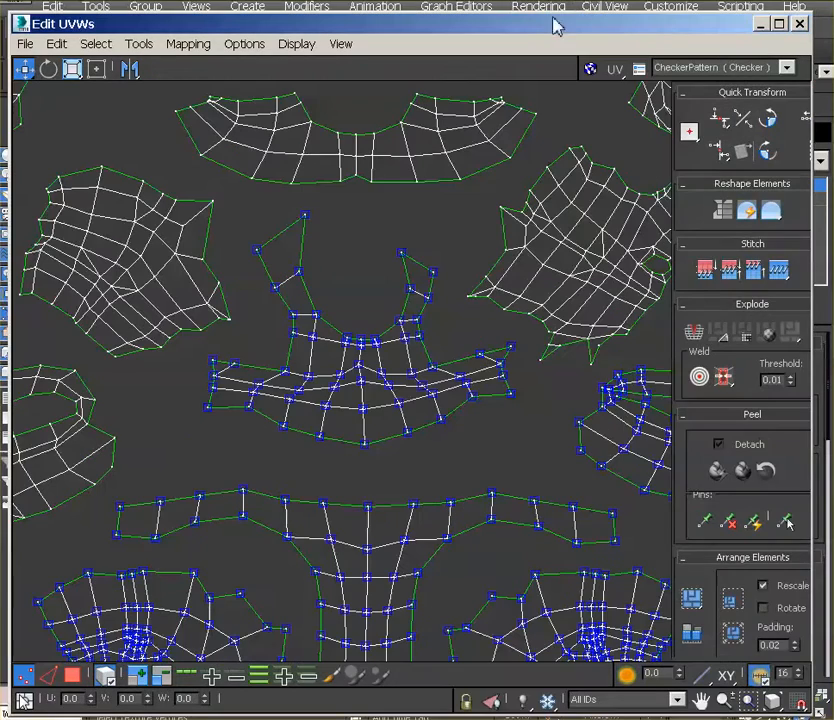
{"action": "left_click_drag", "start_coordinate": [551, 30], "coordinate": [623, 12]}
Select a vertex on the belly seam in the perspective view to locate its matching points on the two torso UV shells
{"action": "left_click_drag", "start_coordinate": [496, 22], "coordinate": [806, 32]}
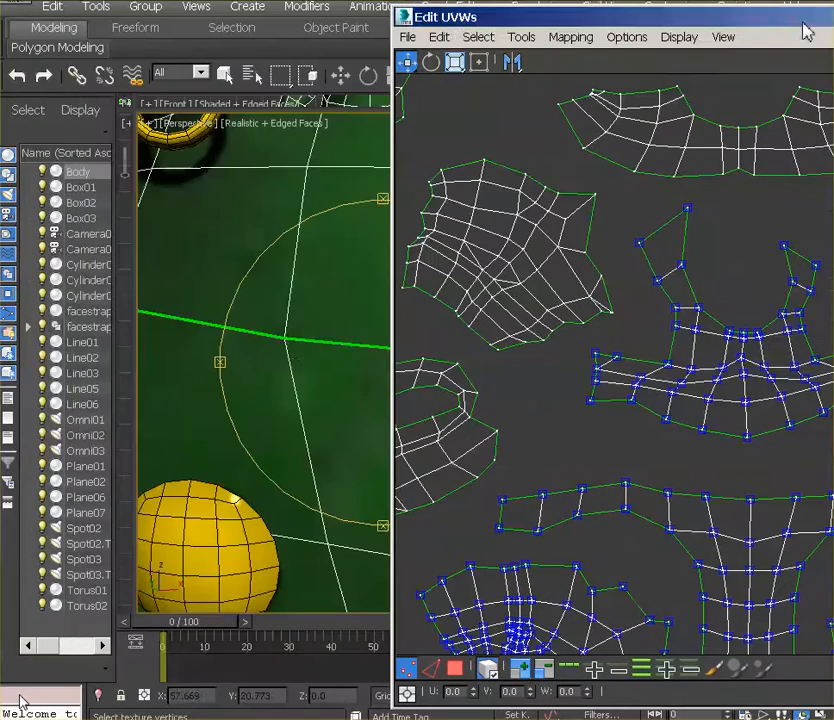
{"action": "left_click", "coordinate": [276, 337]}
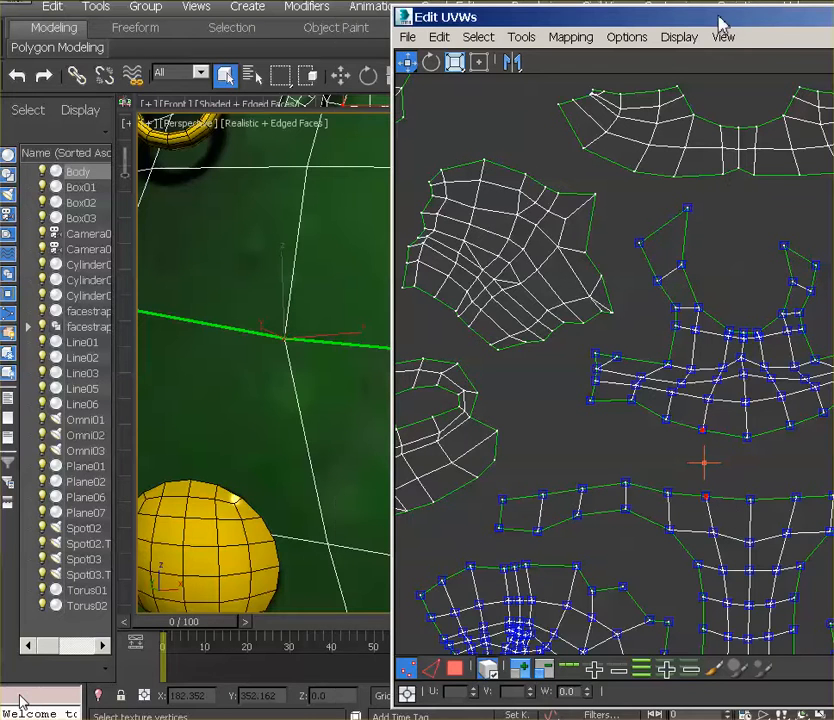
{"action": "left_click_drag", "start_coordinate": [720, 22], "coordinate": [340, 3]}
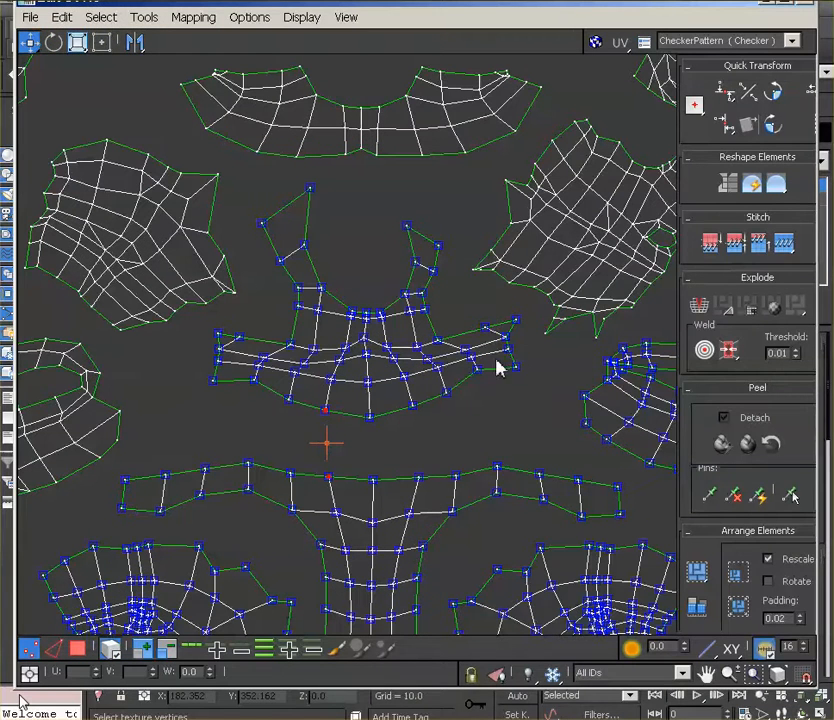
Move the chest UV shell down and the belly UV shell up so that their matching seam edges nearly meet
{"action": "double_click", "coordinate": [366, 340]}
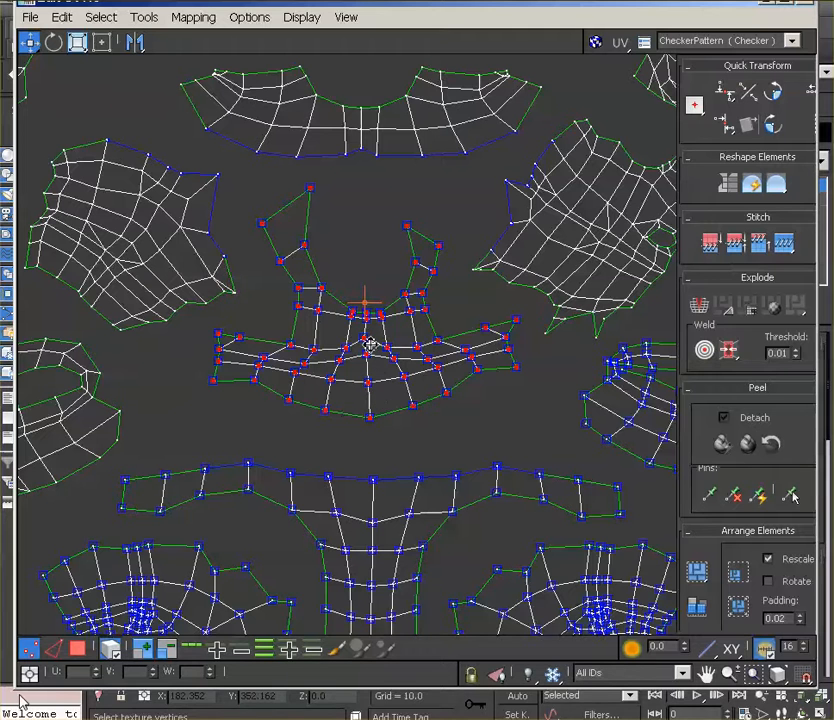
{"action": "left_click_drag", "start_coordinate": [368, 348], "coordinate": [369, 384]}
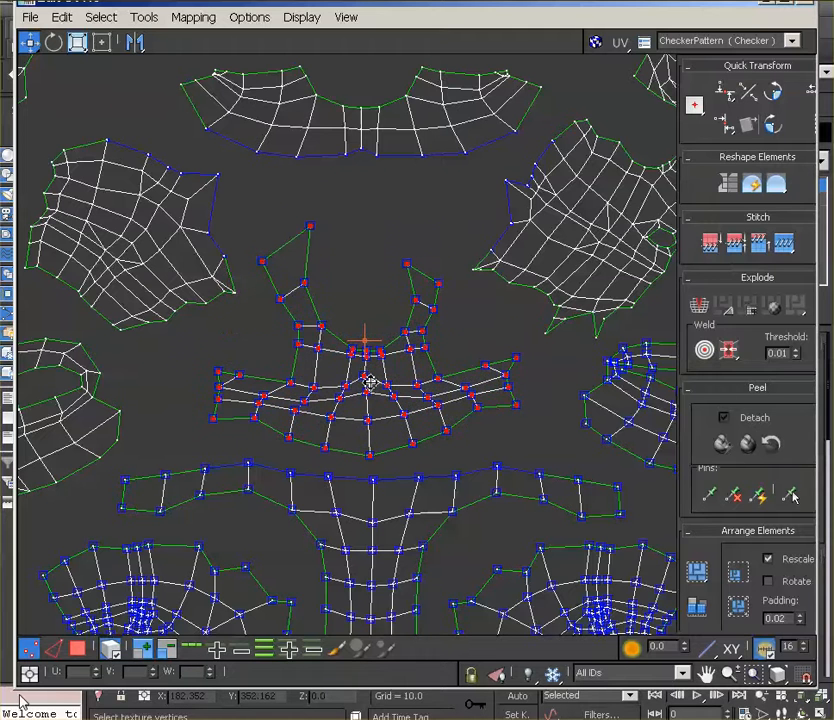
{"action": "double_click", "coordinate": [374, 488]}
{"action": "left_click_drag", "start_coordinate": [374, 488], "coordinate": [372, 471]}
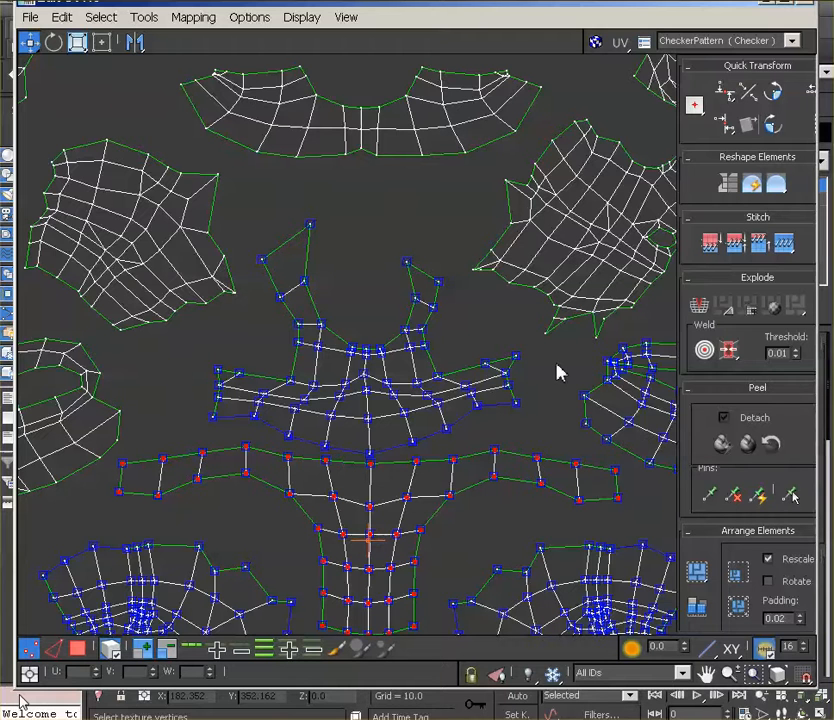
Target-weld the belly shell's centre seam vertex and the vertex just right of it to their matching chest shell vertices
{"action": "left_click", "coordinate": [704, 350]}
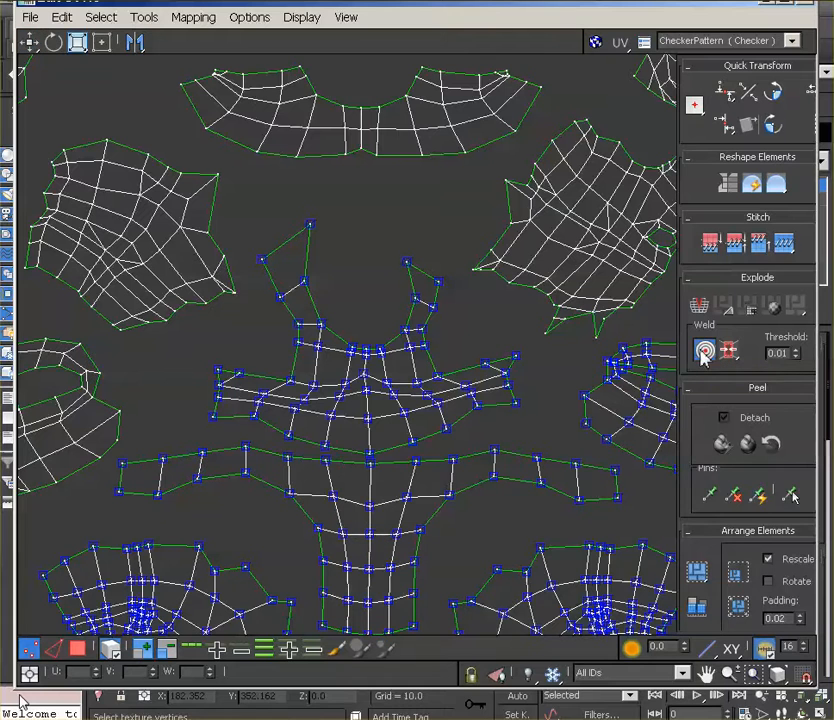
{"action": "left_click", "coordinate": [415, 465]}
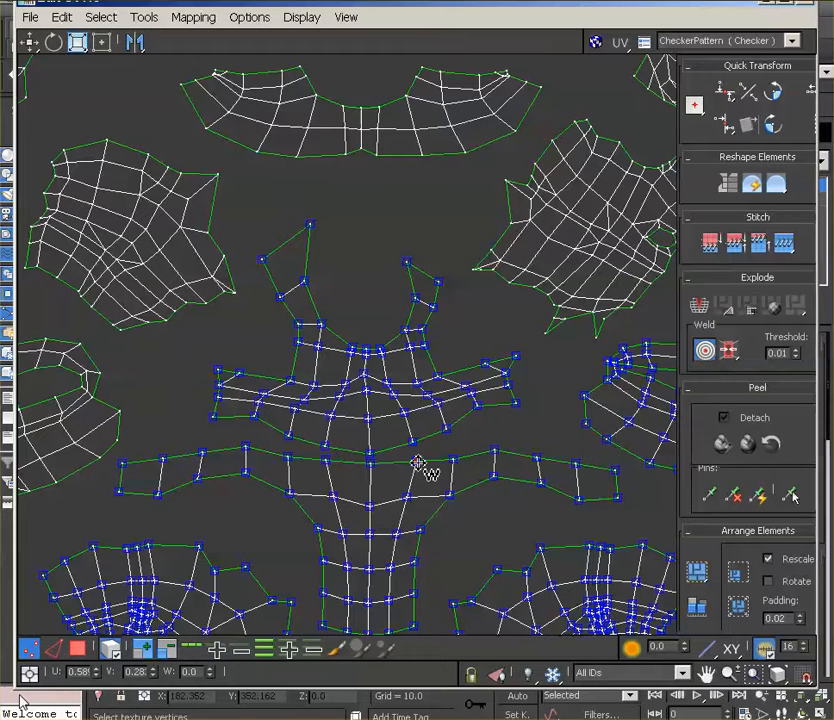
{"action": "left_click_drag", "start_coordinate": [418, 463], "coordinate": [419, 443]}
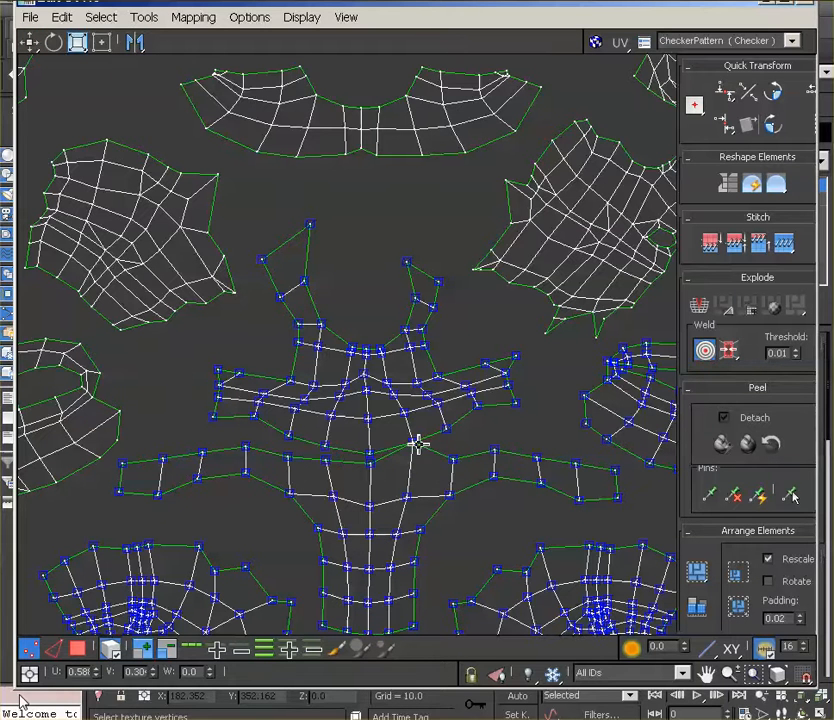
{"action": "scroll", "coordinate": [418, 486], "scroll_direction": "up", "scroll_amount": 5}
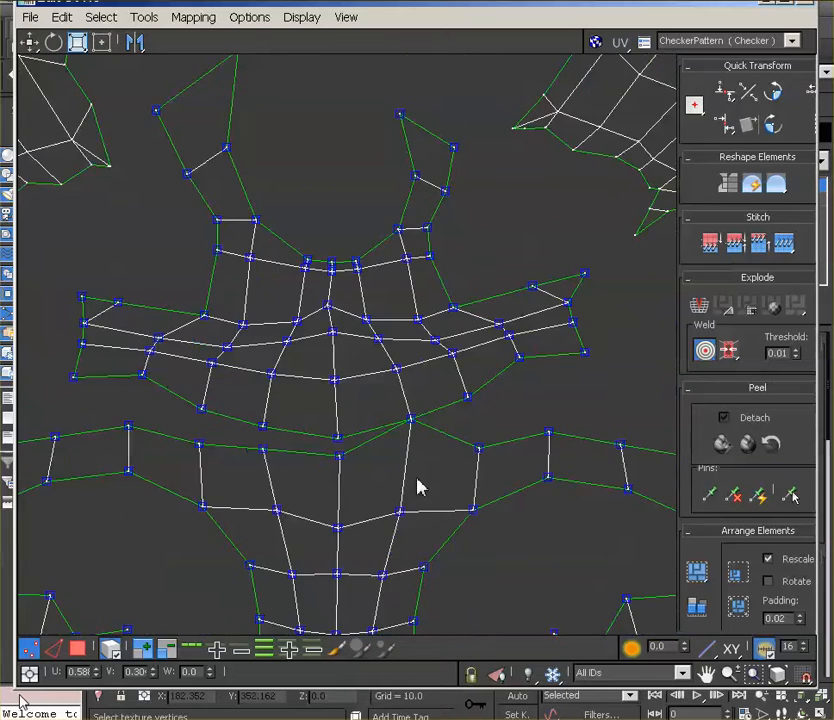
{"action": "left_click_drag", "start_coordinate": [318, 453], "coordinate": [316, 430]}
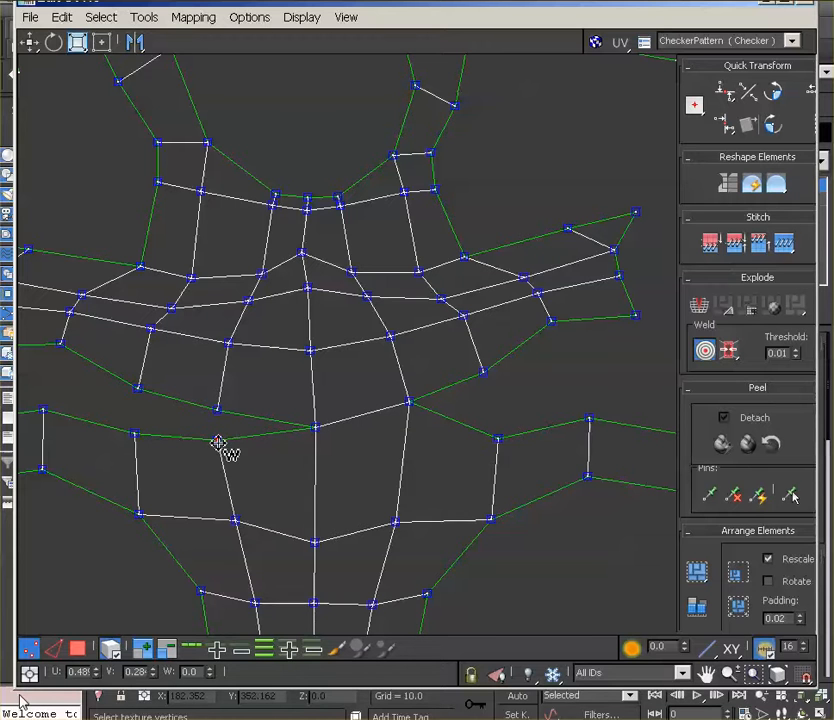
Target-weld the four belly seam vertices left of centre to their matching vertices on the chest shell's lower edge
{"action": "left_click_drag", "start_coordinate": [218, 443], "coordinate": [219, 413]}
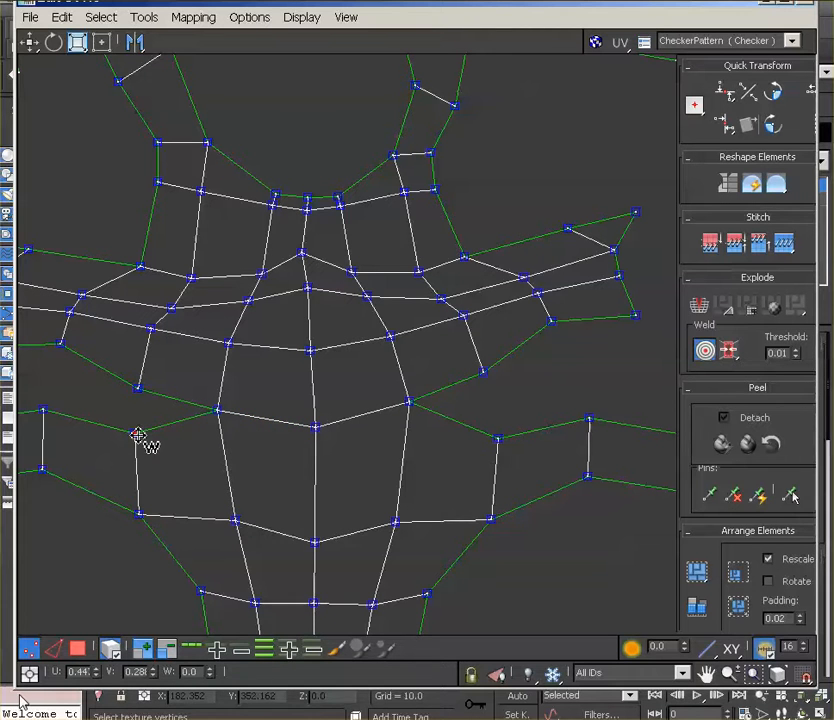
{"action": "left_click_drag", "start_coordinate": [138, 436], "coordinate": [143, 393]}
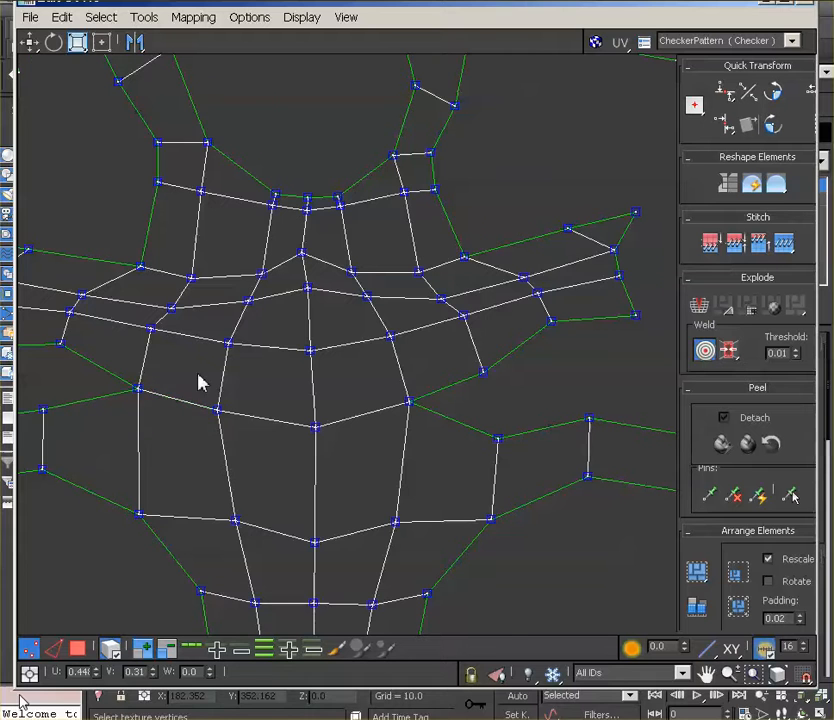
{"action": "middle_click_drag", "start_coordinate": [199, 382], "coordinate": [309, 407]}
{"action": "left_click_drag", "start_coordinate": [155, 443], "coordinate": [173, 380]}
{"action": "middle_click_drag", "start_coordinate": [211, 385], "coordinate": [296, 402]}
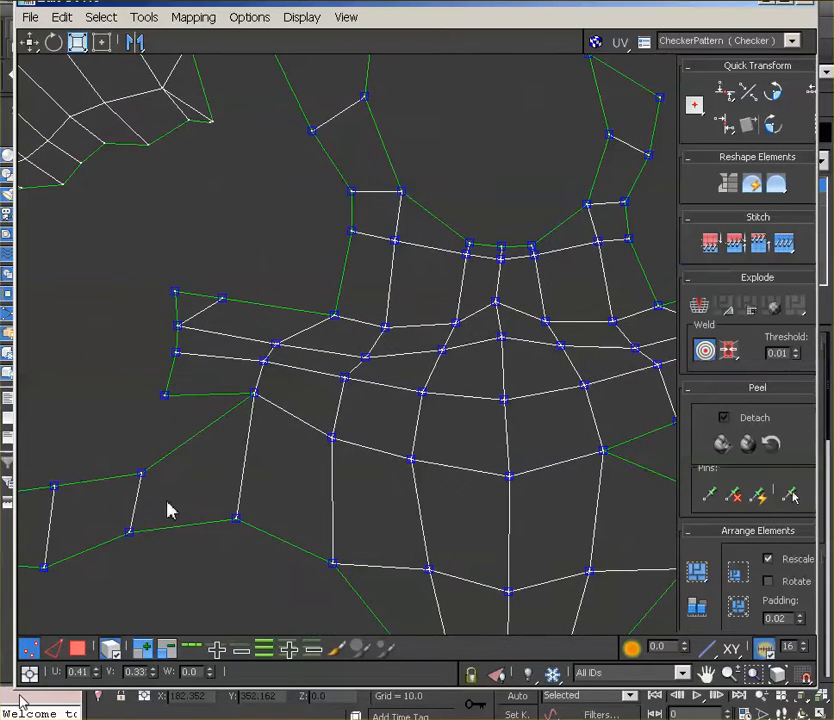
{"action": "left_click_drag", "start_coordinate": [141, 474], "coordinate": [166, 396]}
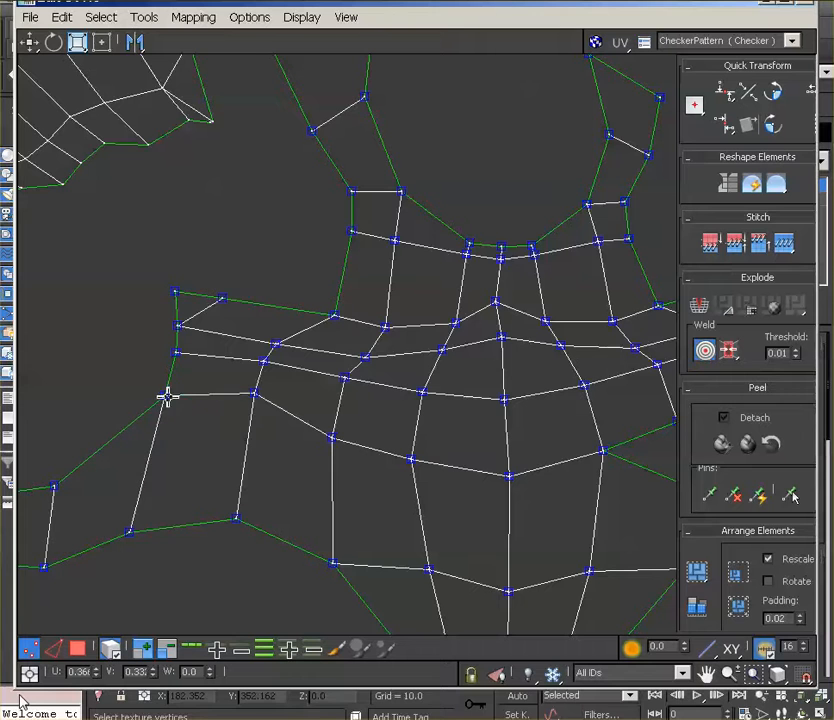
Target-weld the three remaining belly seam vertices on the right side to their matching chest shell vertices
{"action": "middle_click_drag", "start_coordinate": [540, 400], "coordinate": [345, 402]}
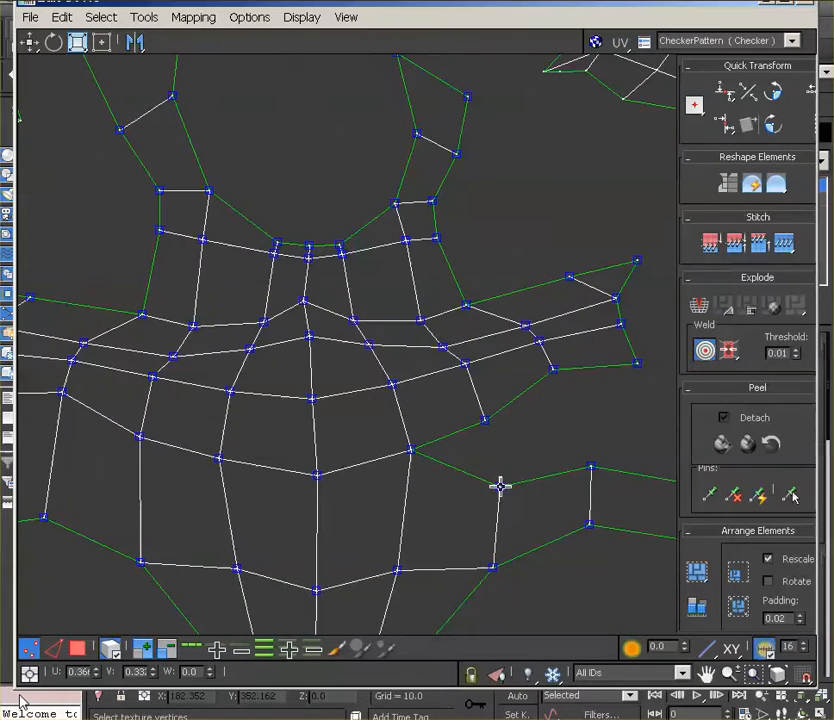
{"action": "left_click_drag", "start_coordinate": [499, 488], "coordinate": [487, 423]}
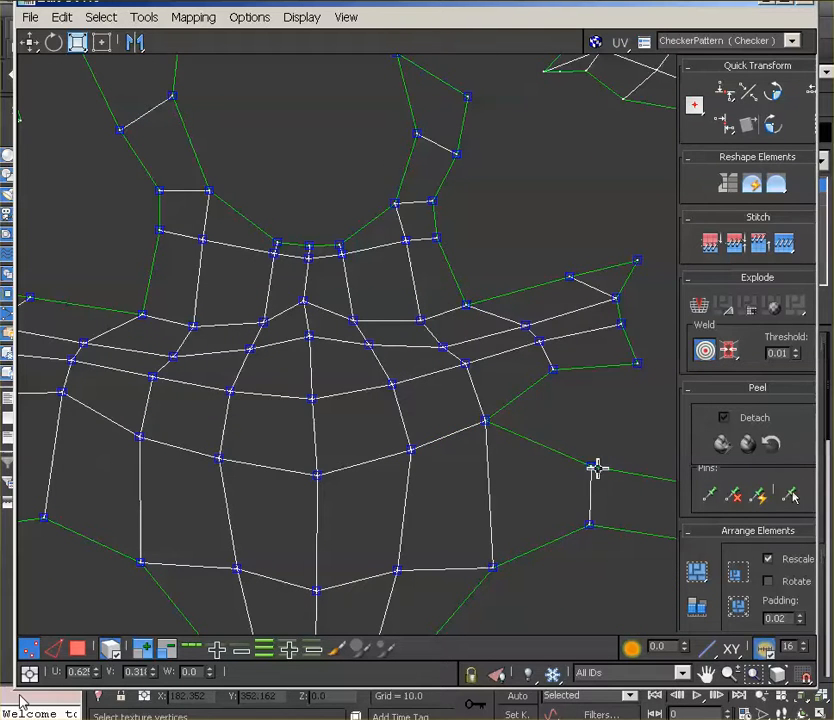
{"action": "left_click_drag", "start_coordinate": [597, 468], "coordinate": [562, 373]}
{"action": "middle_click_drag", "start_coordinate": [590, 368], "coordinate": [414, 375]}
{"action": "left_click_drag", "start_coordinate": [510, 497], "coordinate": [461, 377]}
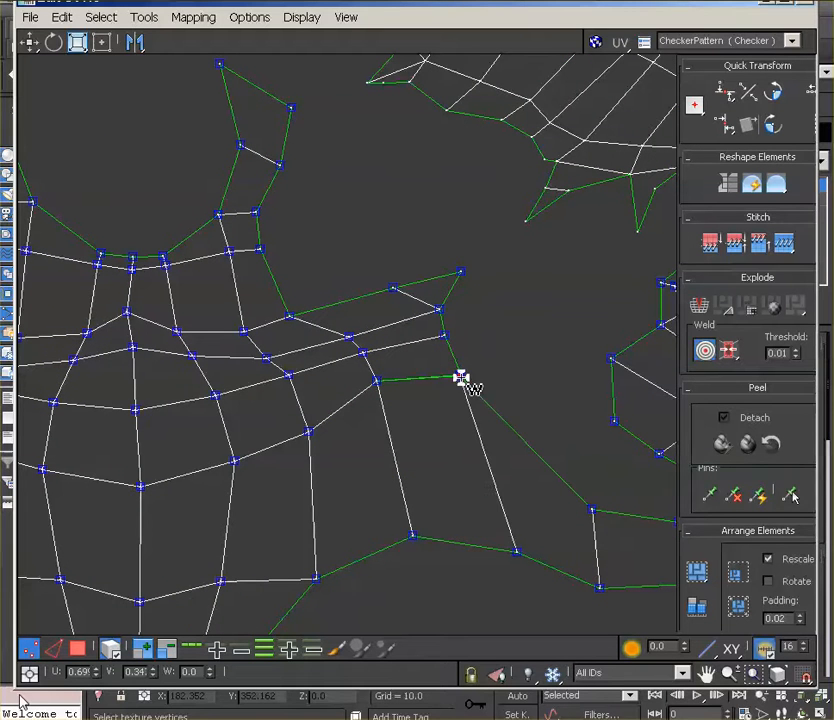
{"action": "scroll", "coordinate": [596, 406], "scroll_direction": "down", "scroll_amount": 2}
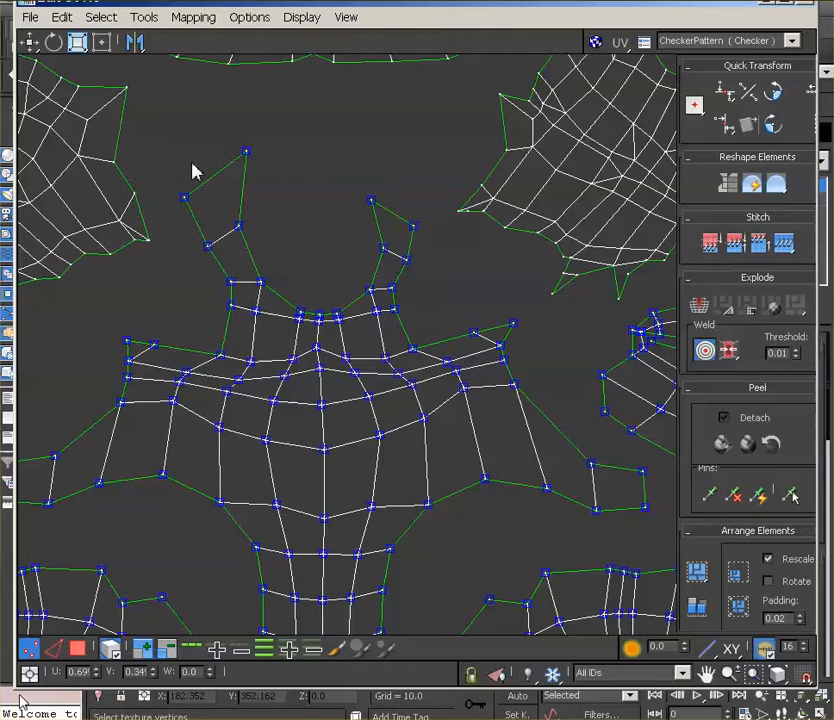
Turn off element selection and switch from Target Weld to the Move tool so individual UV vertices can be selected
{"action": "left_click_drag", "start_coordinate": [82, 323], "coordinate": [549, 433]}
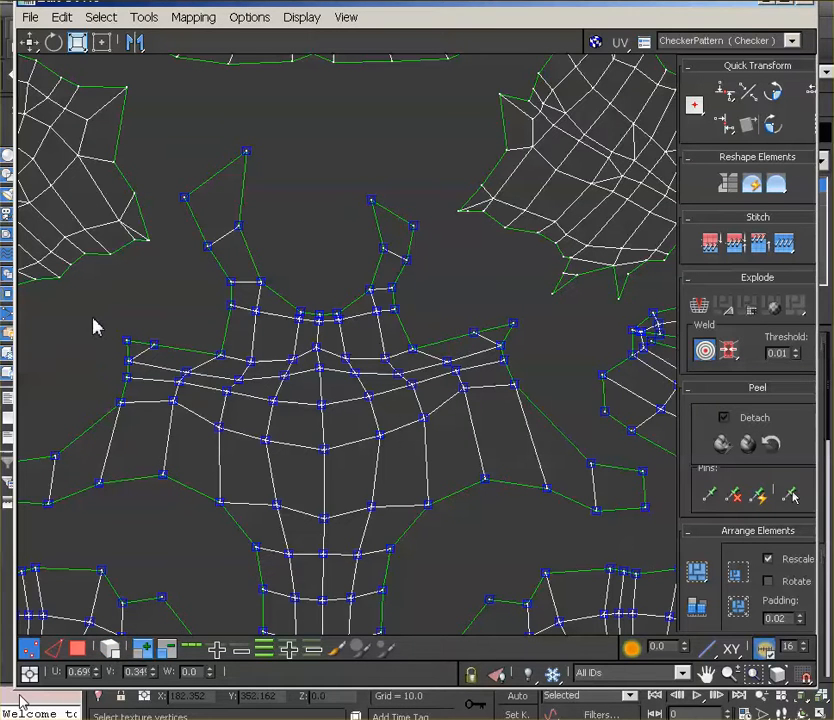
{"action": "left_click_drag", "start_coordinate": [92, 318], "coordinate": [540, 438]}
{"action": "key", "text": "w"}
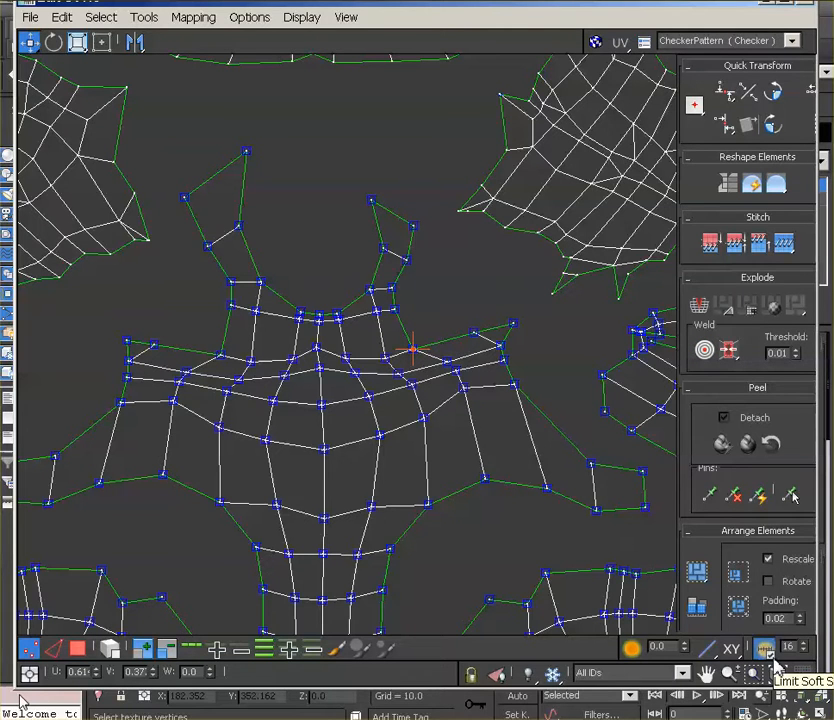
{"action": "left_click_drag", "start_coordinate": [168, 136], "coordinate": [444, 440]}
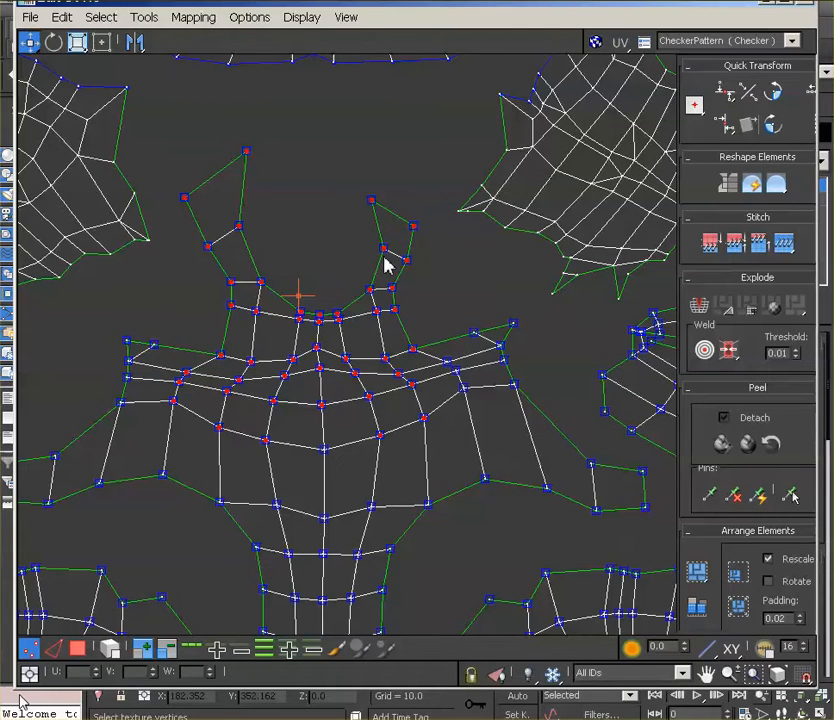
{"action": "left_click_drag", "start_coordinate": [186, 111], "coordinate": [433, 425]}
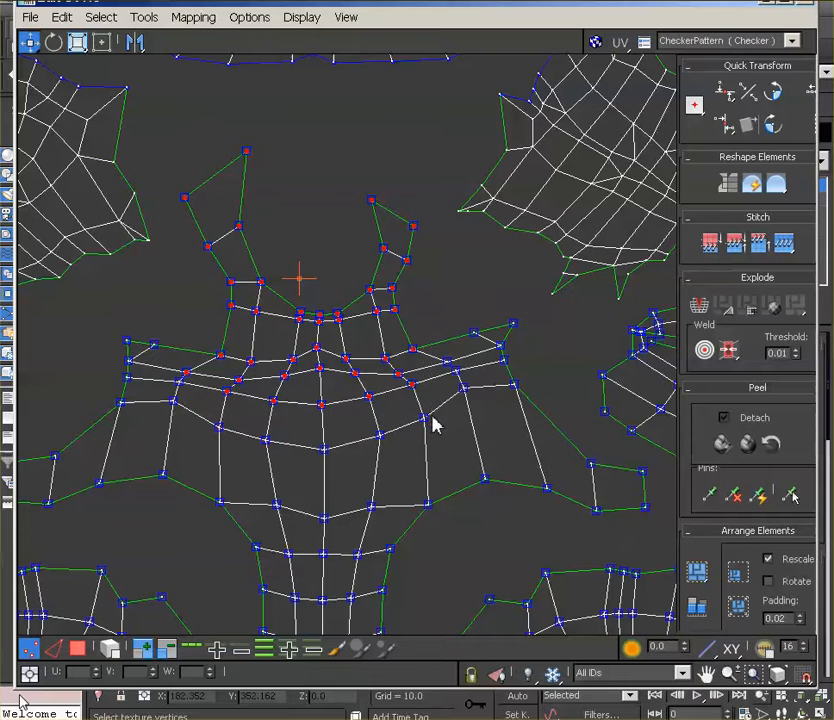
{"action": "left_click_drag", "start_coordinate": [541, 308], "coordinate": [433, 441]}
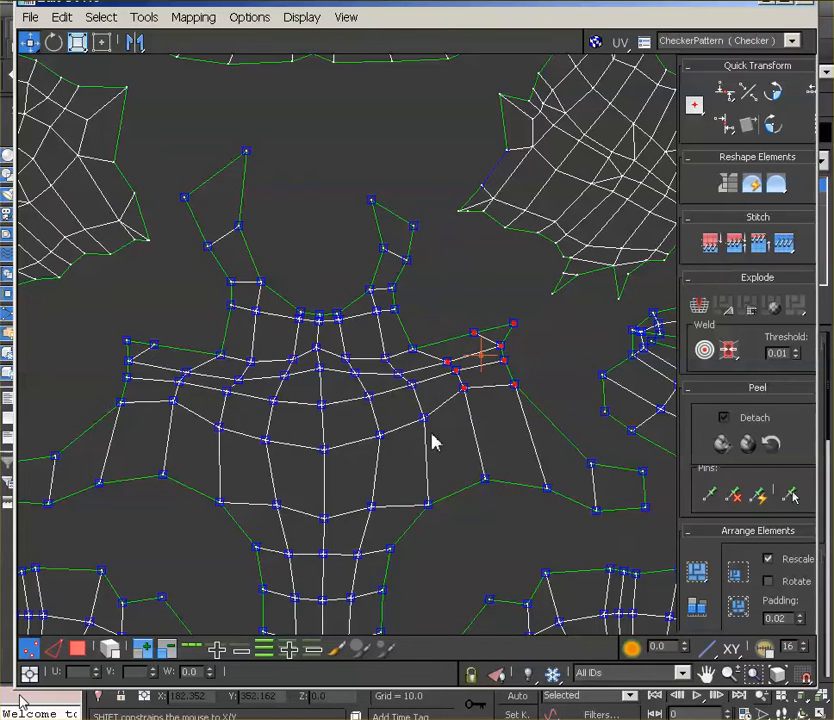
{"action": "left_click_drag", "start_coordinate": [353, 472], "coordinate": [441, 416]}
Select all chest vertices including the welded seam row and move them down slightly towards the belly
{"action": "left_click_drag", "start_coordinate": [258, 481], "coordinate": [352, 437]}
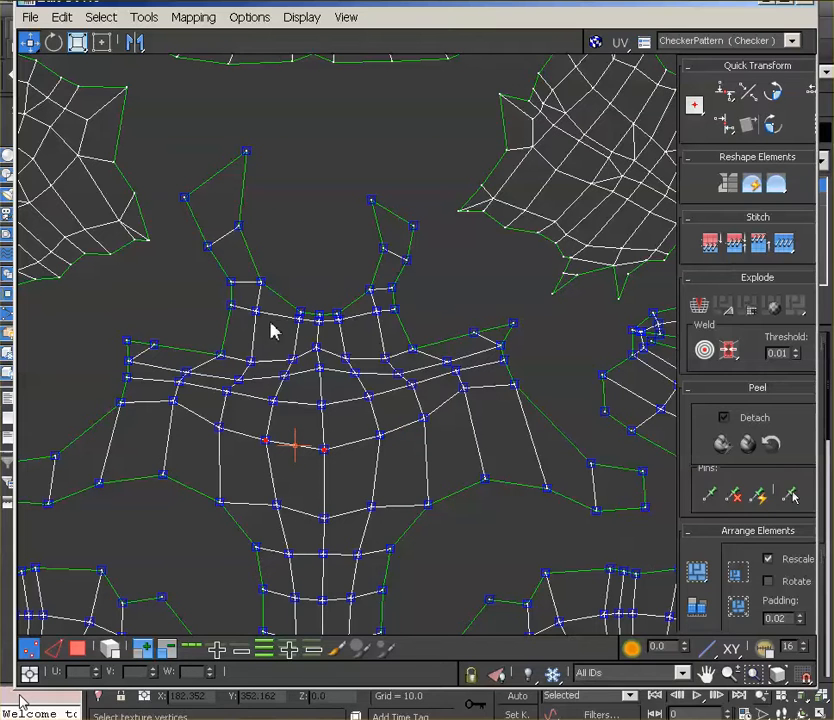
{"action": "left_click_drag", "start_coordinate": [168, 143], "coordinate": [433, 437], "text": "ctrl"}
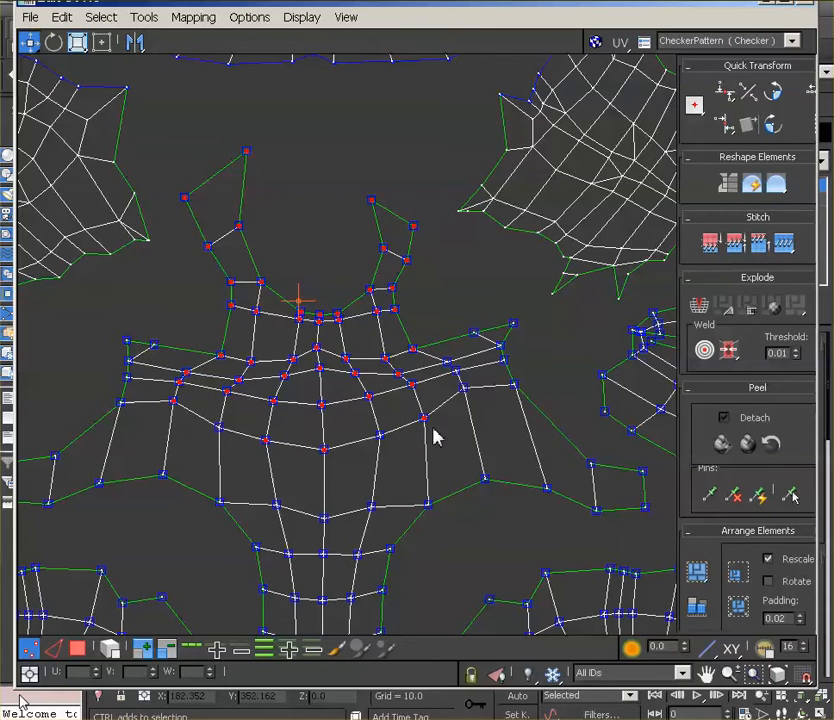
{"action": "left_click_drag", "start_coordinate": [95, 314], "coordinate": [254, 411], "text": "ctrl"}
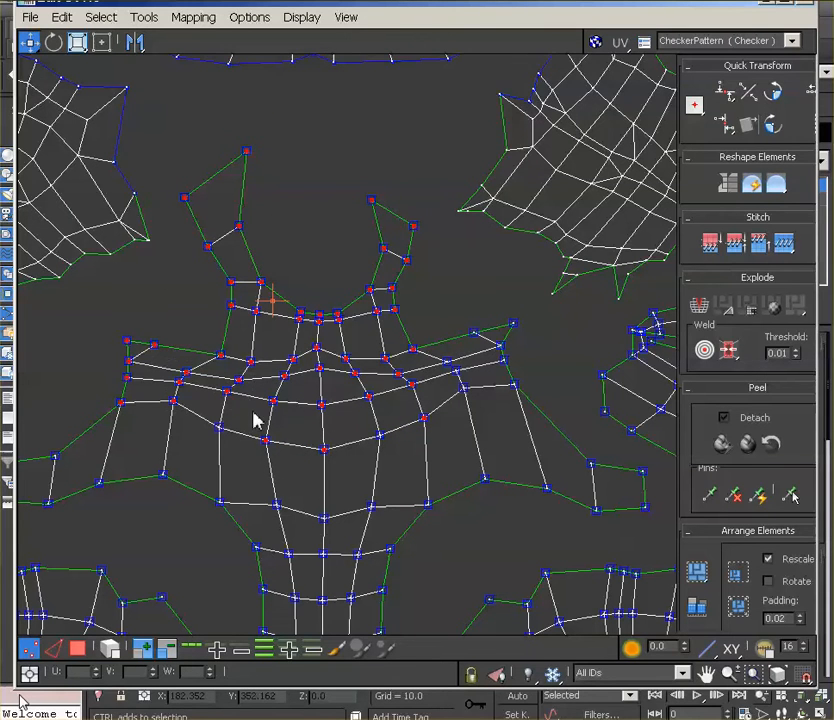
{"action": "left_click_drag", "start_coordinate": [206, 454], "coordinate": [239, 423], "text": "ctrl"}
{"action": "left_click_drag", "start_coordinate": [545, 312], "coordinate": [484, 422], "text": "ctrl"}
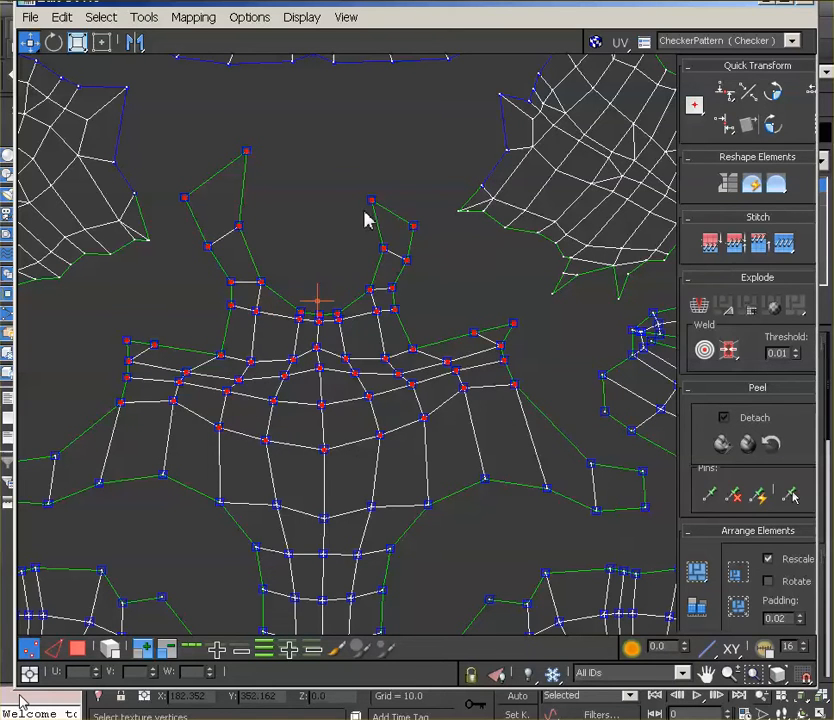
{"action": "left_click", "coordinate": [33, 45]}
{"action": "left_click_drag", "start_coordinate": [318, 350], "coordinate": [327, 379]}
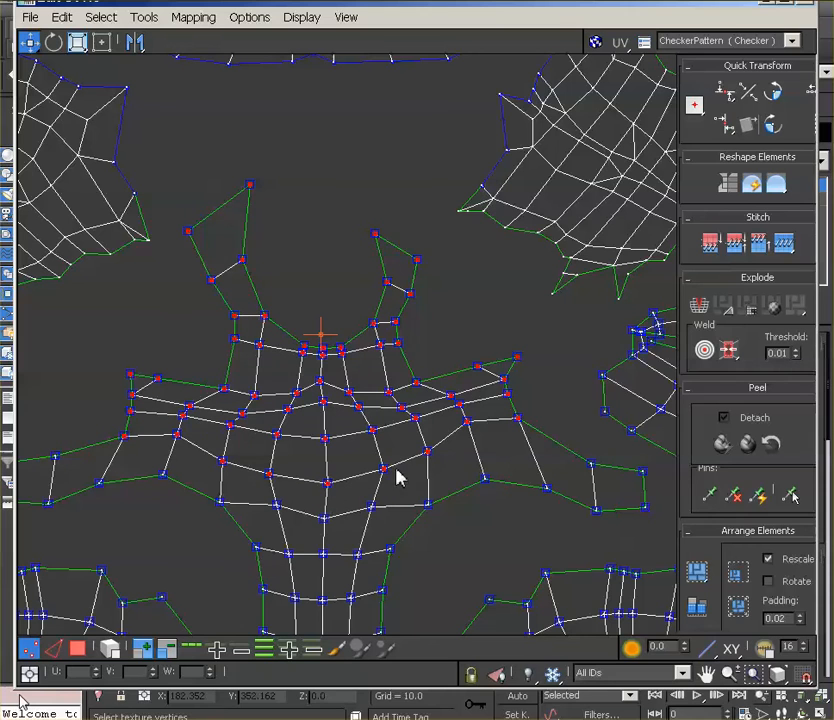